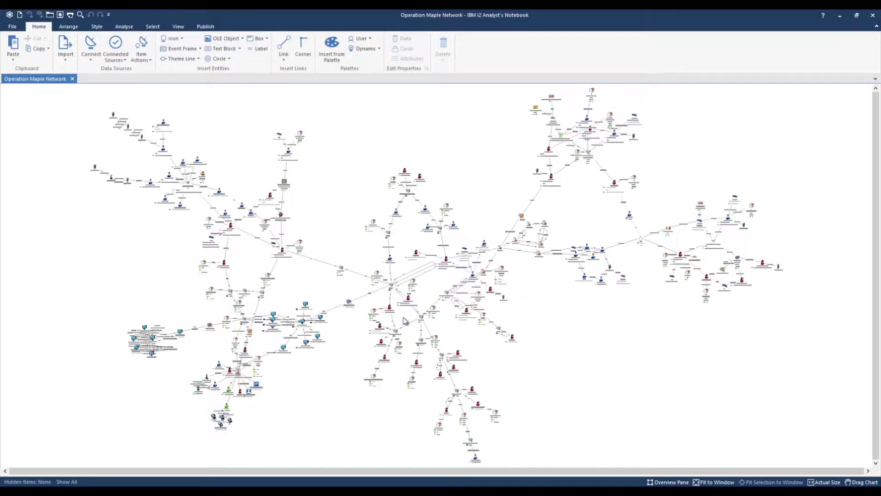
# - Show the Operation Maple Network chart at actual size (100%)
pyautogui.click(825, 483)
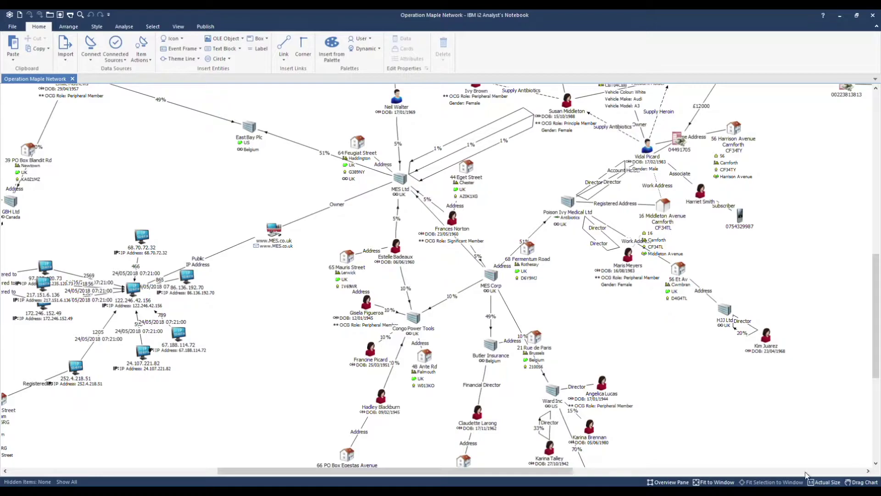
pyautogui.click(132, 29)
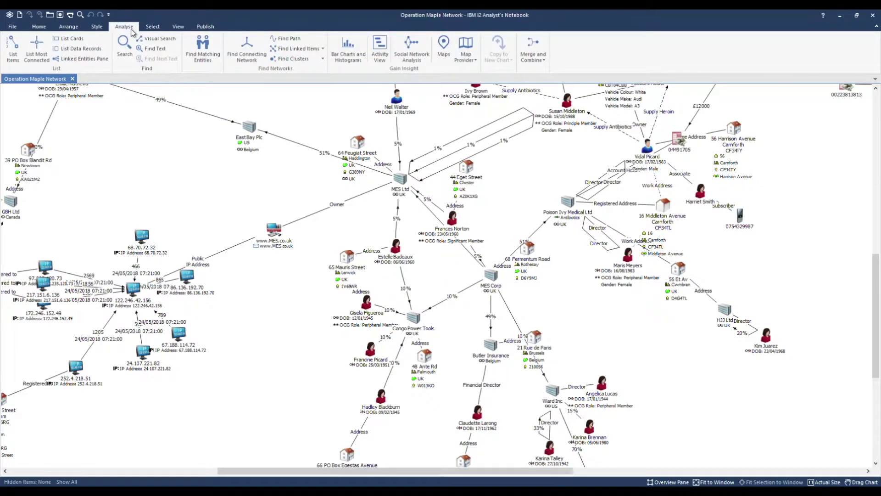
# - Search the chart for 'mes' and select MES Ltd, MES & Co and MES Corp together
pyautogui.click(127, 47)
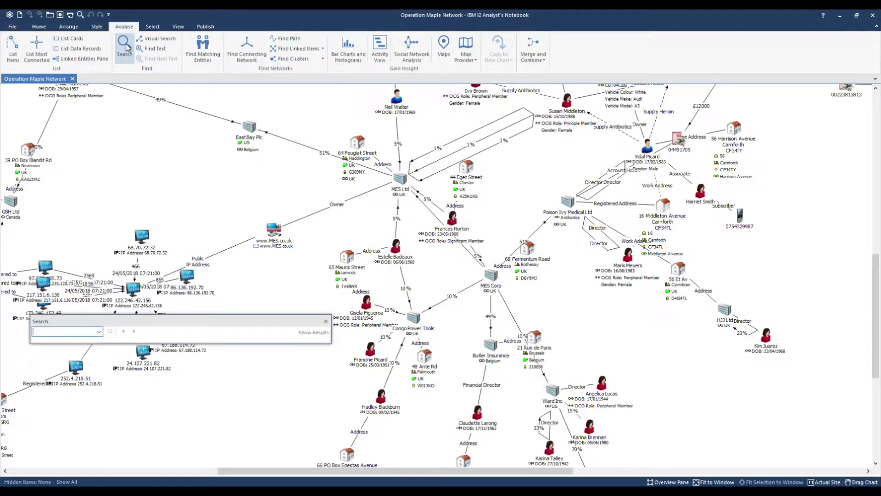
pyautogui.write('mes')
pyautogui.press('Return')
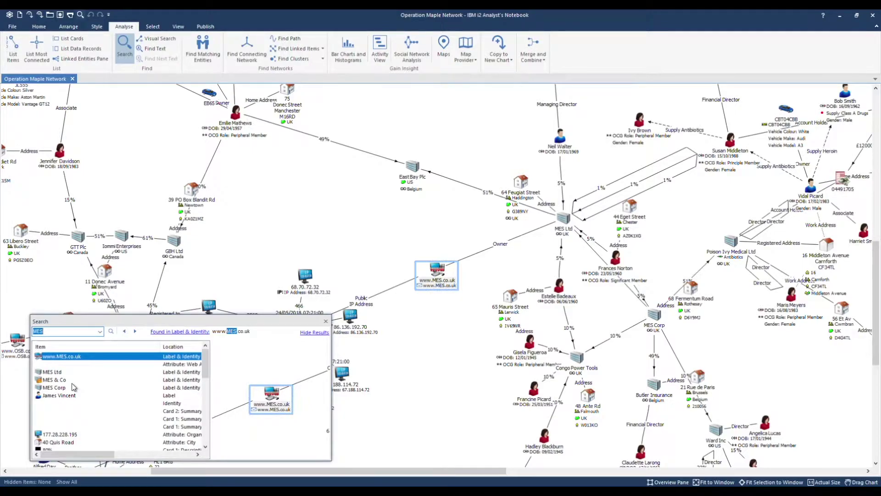
pyautogui.click(57, 373)
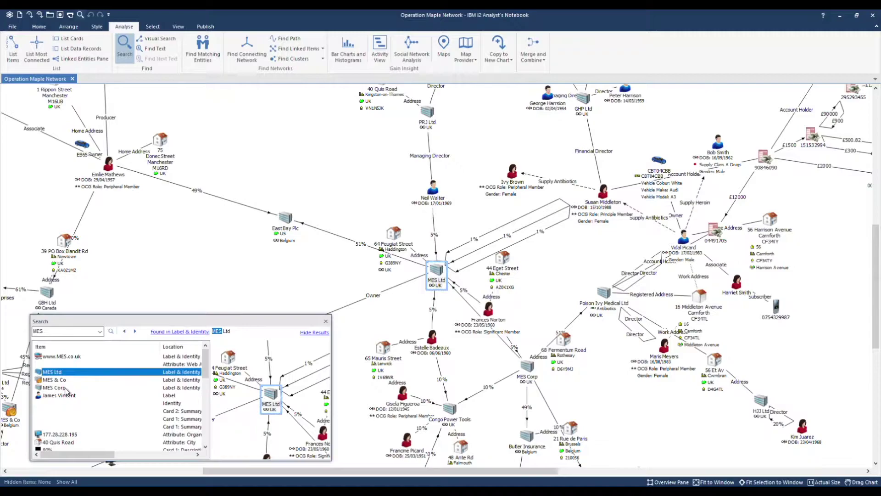
pyautogui.keyDown('shift'); pyautogui.click(66, 388); pyautogui.keyUp('shift')
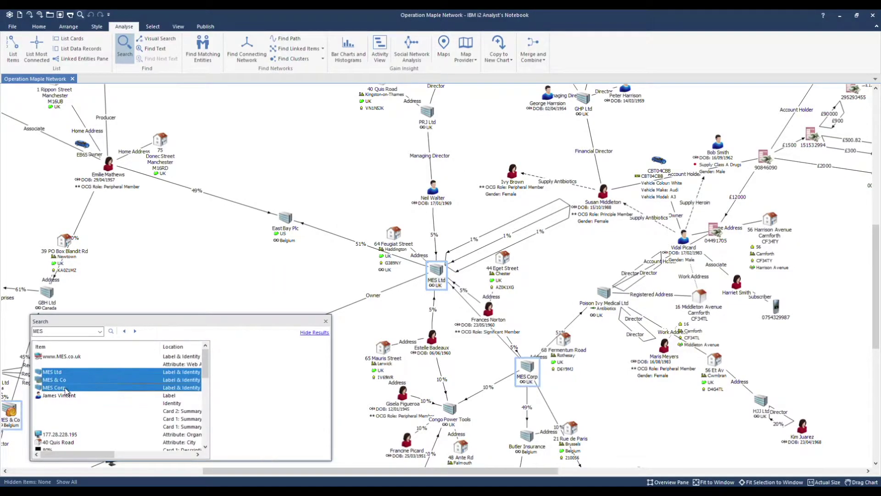
pyautogui.click(326, 321)
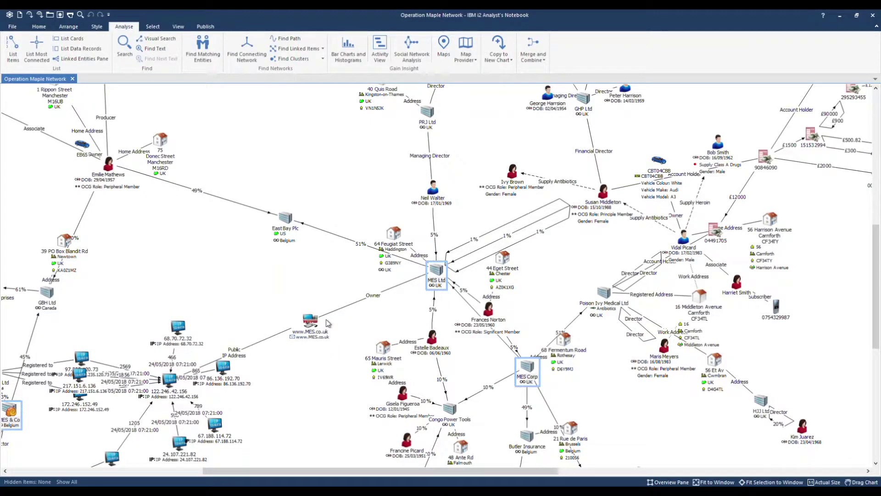
pyautogui.click(154, 27)
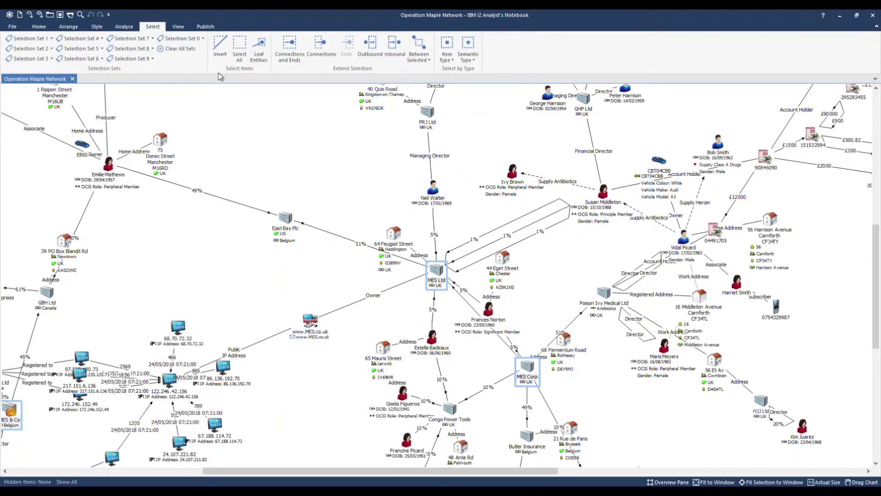
# - Extend the selection two outbound steps to the owned firms and fit it to the window
pyautogui.click(377, 55)
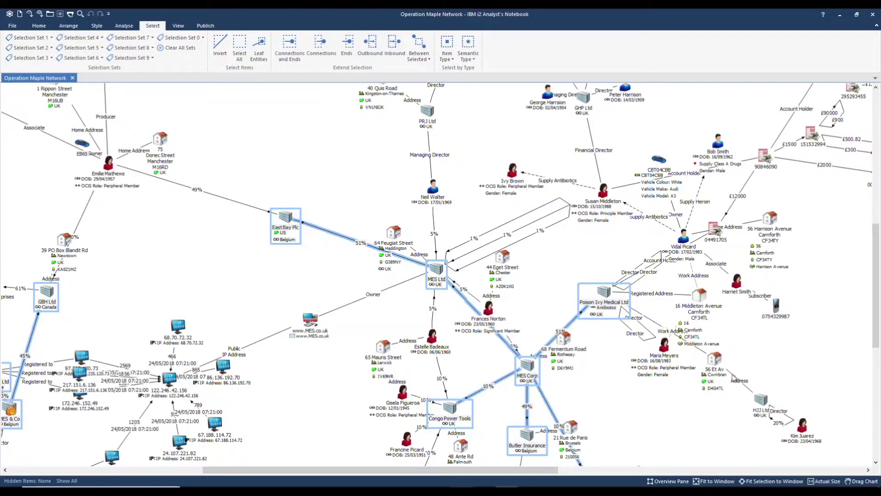
pyautogui.click(787, 482)
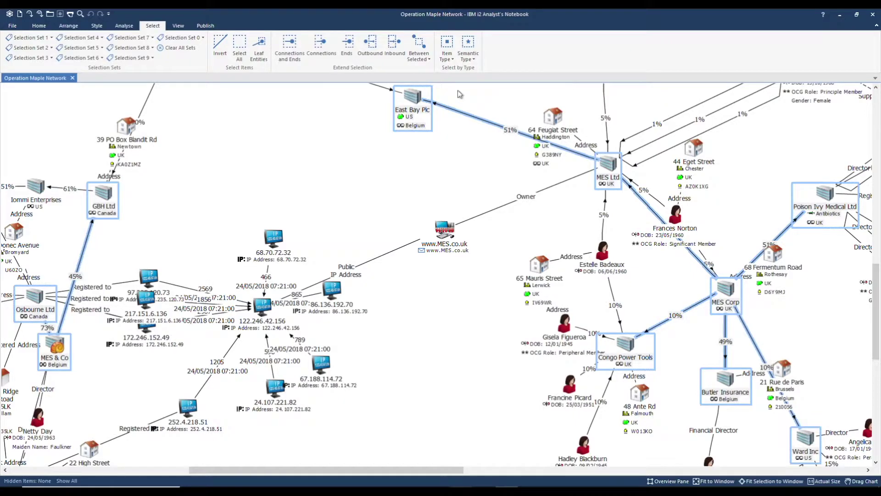
pyautogui.click(379, 49)
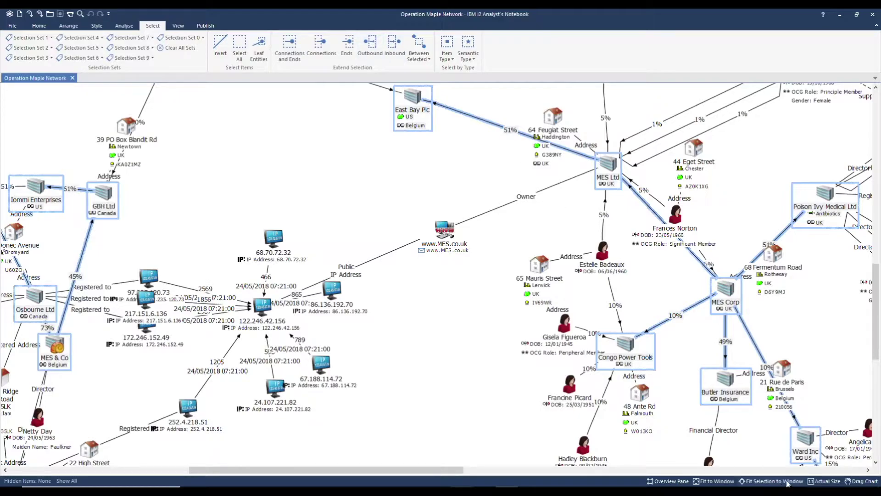
pyautogui.click(786, 481)
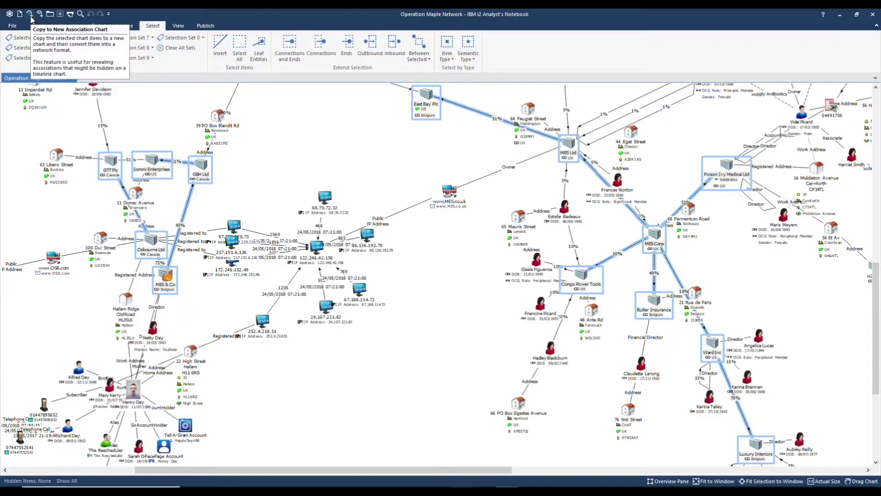
# - Copy the selected MES company networks into a new association chart, Chart15
pyautogui.click(29, 14)
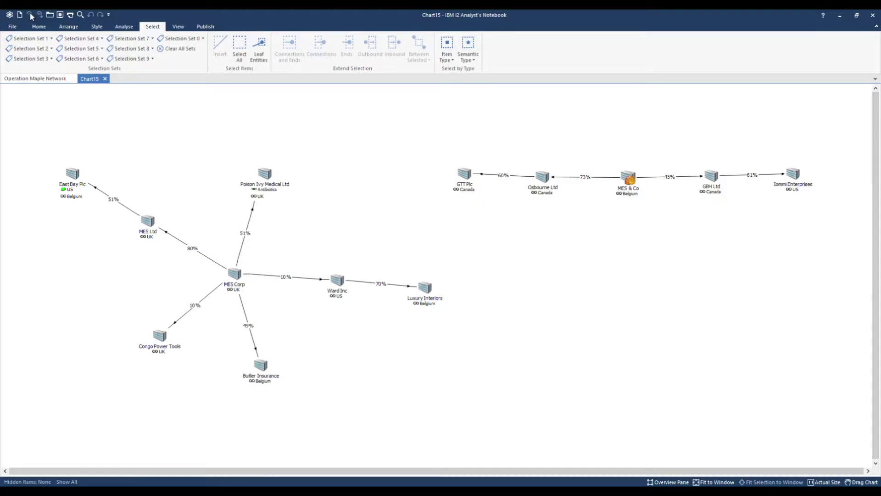
# - Apply the Organisation layout to Chart15's companies
pyautogui.click(72, 28)
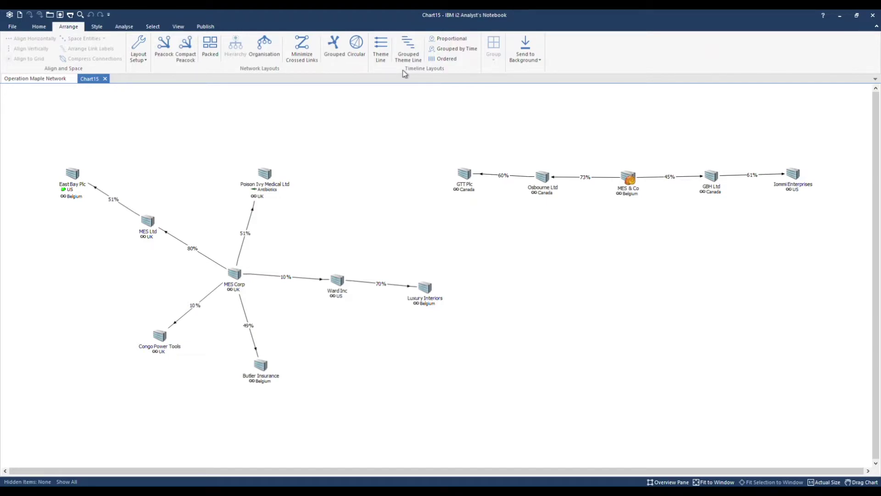
pyautogui.click(274, 52)
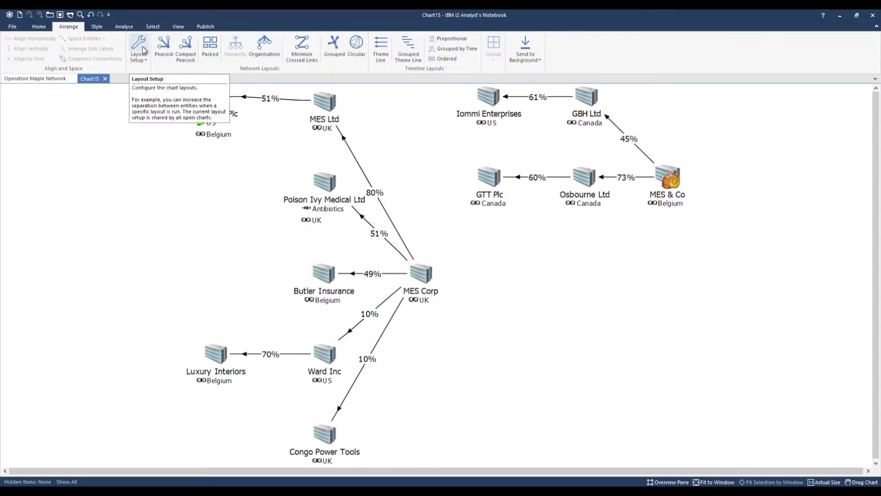
# - Give the Organisation layout 3.5 cm separation and the Align orientation, and confirm the setup
pyautogui.click(146, 60)
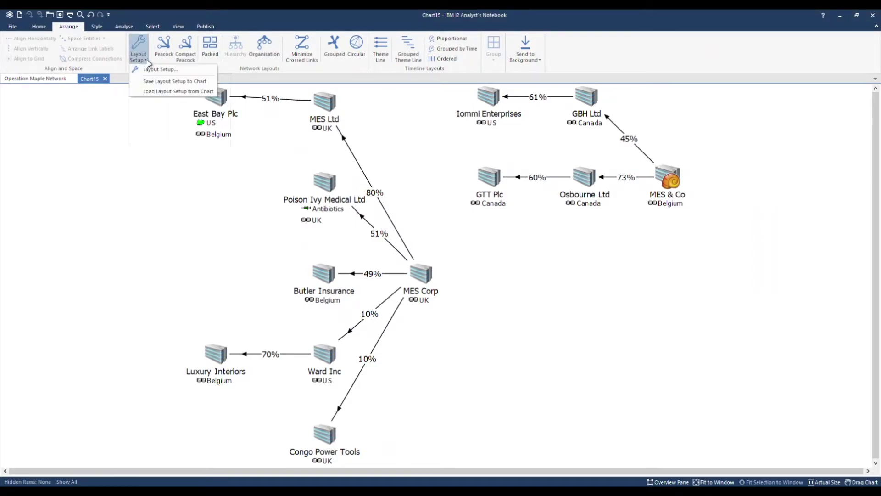
pyautogui.click(179, 70)
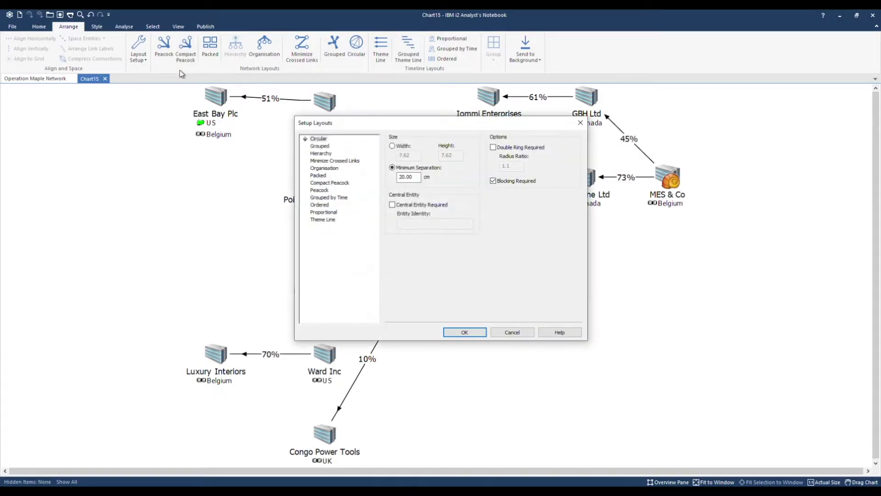
pyautogui.click(334, 169)
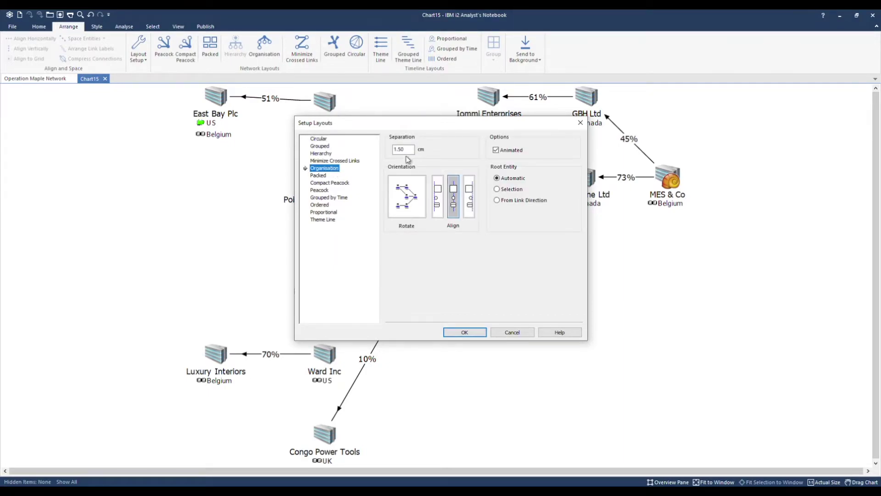
pyautogui.doubleClick(413, 149)
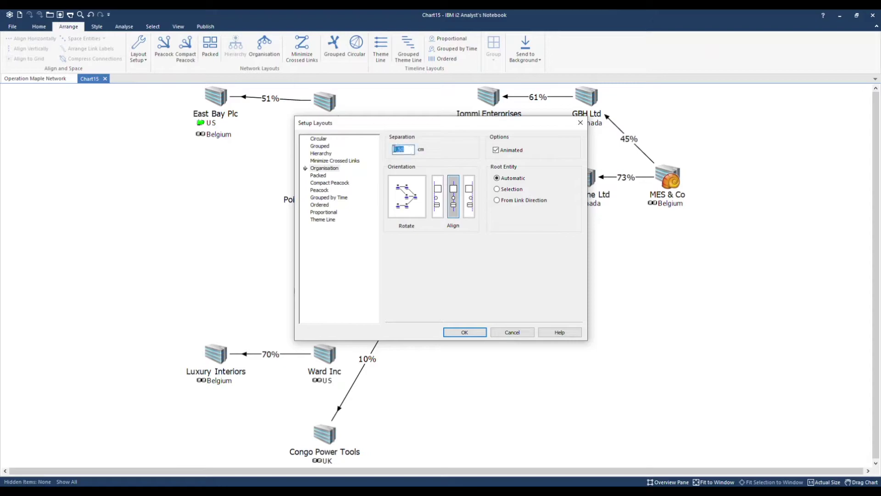
pyautogui.write('3.5')
pyautogui.click(419, 184)
pyautogui.click(419, 184)
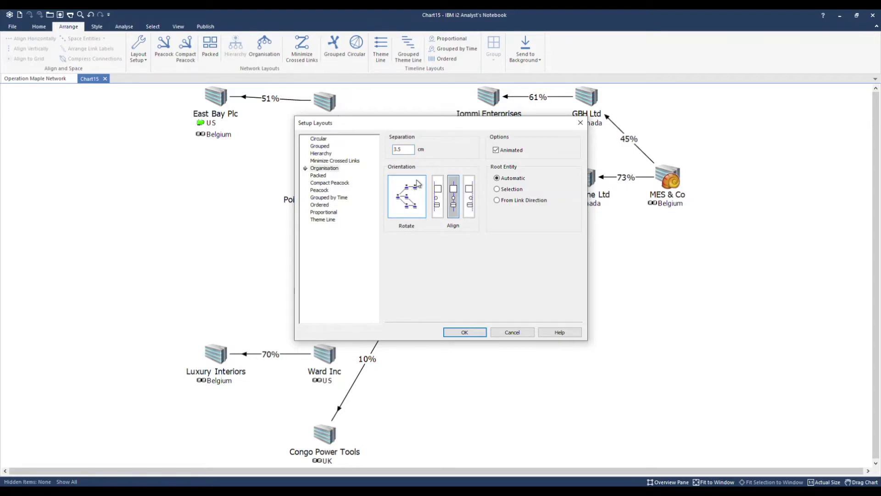
pyautogui.click(419, 184)
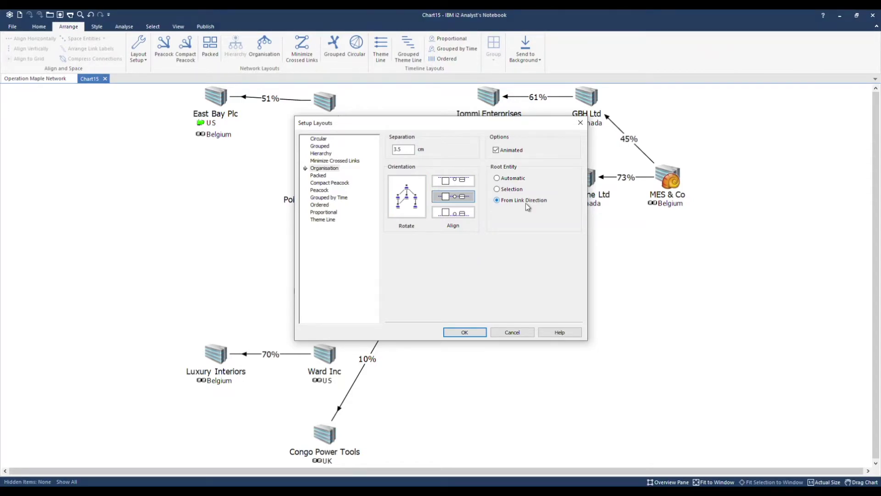
pyautogui.click(464, 333)
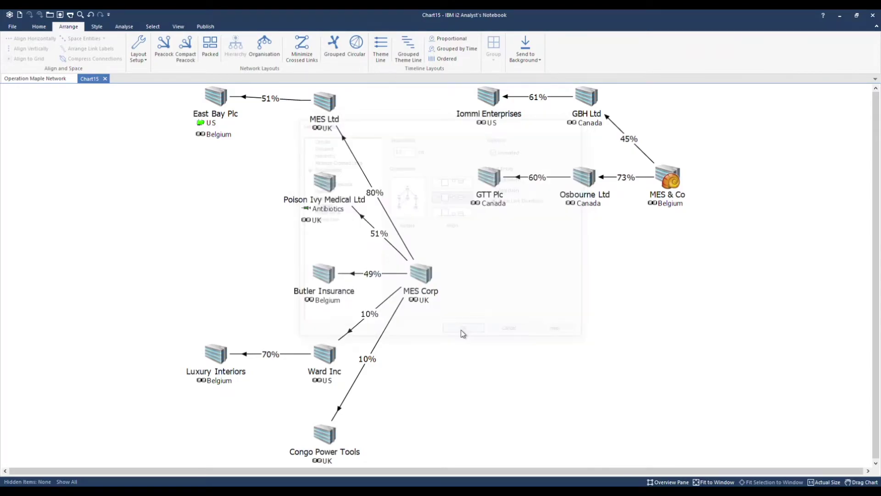
# - Re-apply the Organisation layout so MES Corp and MES & Co head the ownership trees
pyautogui.click(271, 45)
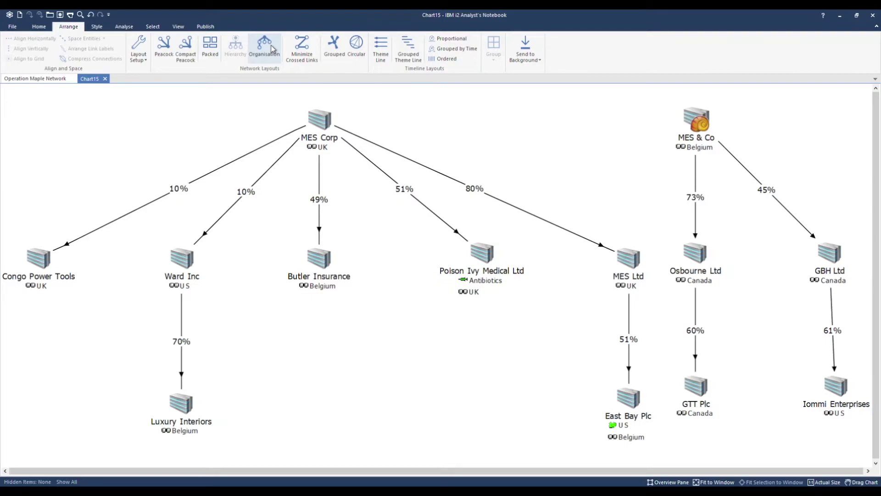
pyautogui.click(106, 25)
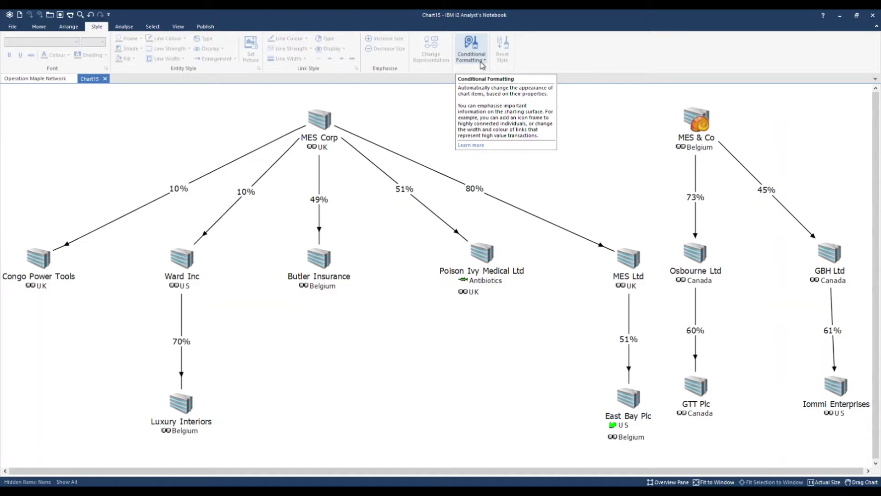
# - Open the Share % Data Presentation specification for editing from the Conditional Formatting pane
pyautogui.click(482, 64)
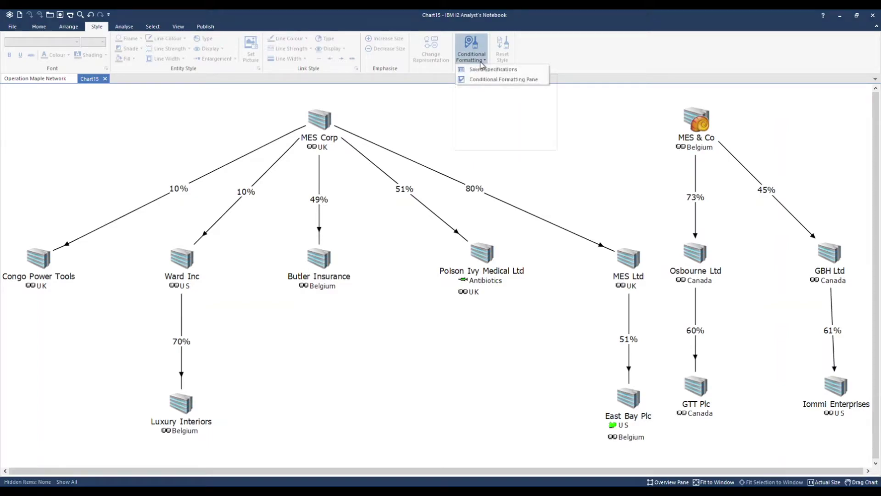
pyautogui.click(542, 84)
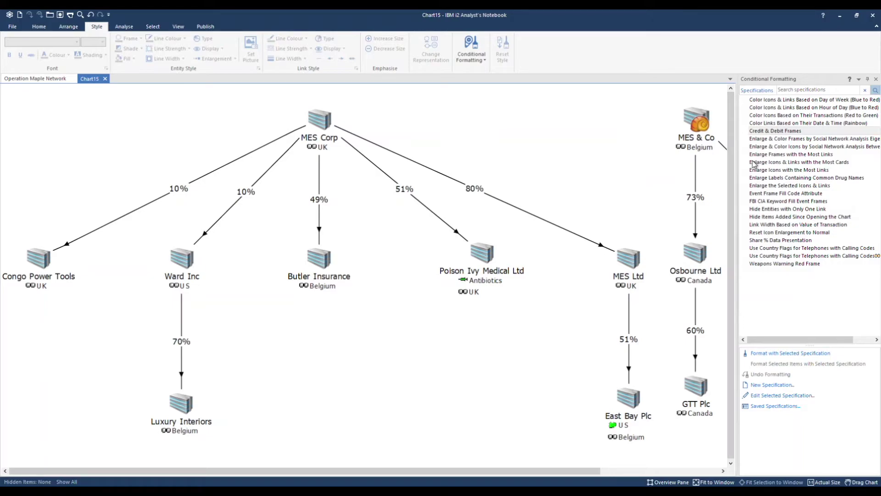
pyautogui.click(831, 241)
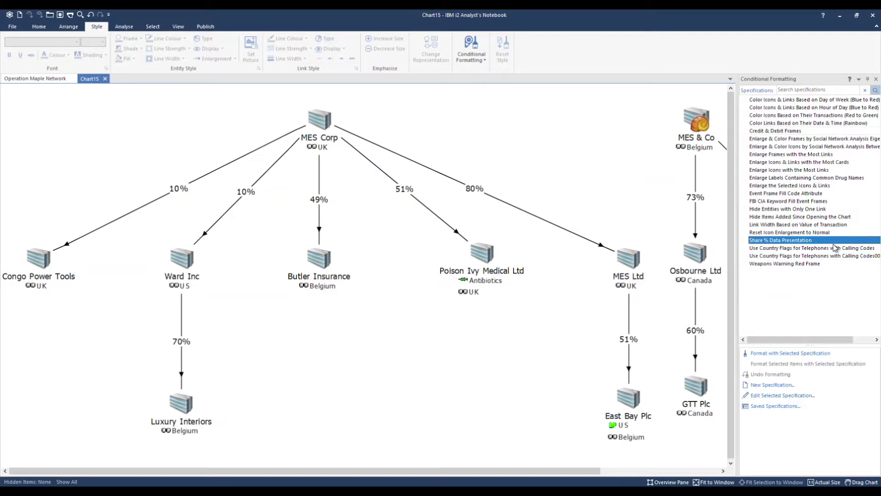
pyautogui.rightClick(834, 248)
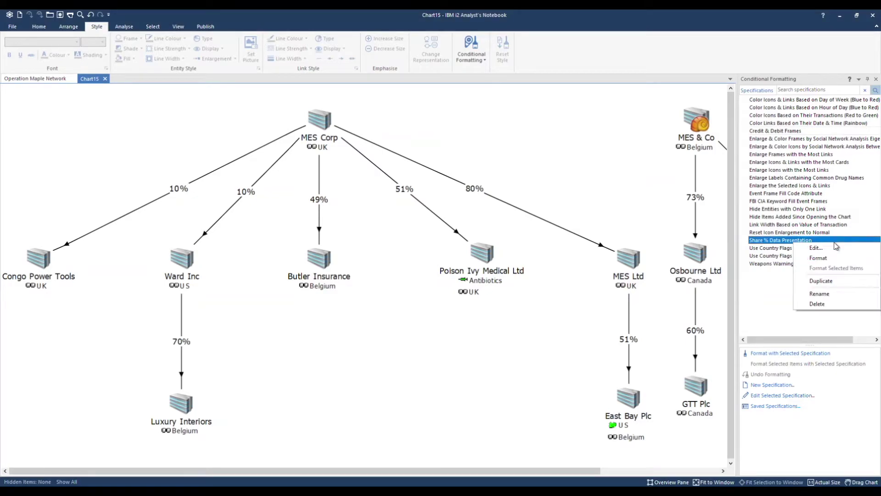
pyautogui.click(833, 250)
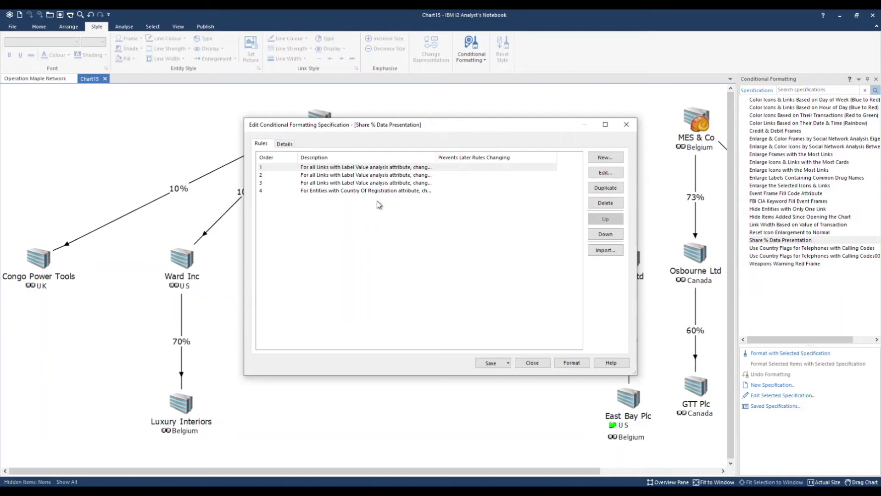
# - Make rule 1 give links with Label Value above 50 a line width of 5
pyautogui.click(605, 173)
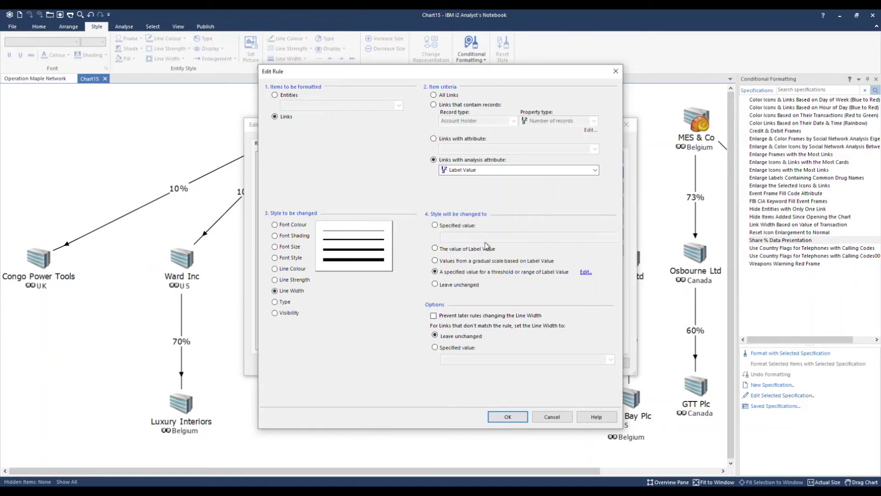
pyautogui.click(587, 272)
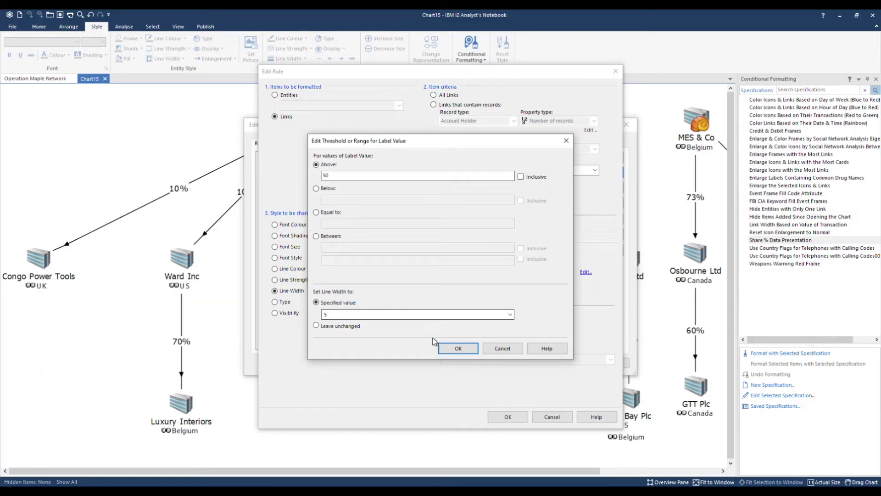
pyautogui.click(448, 351)
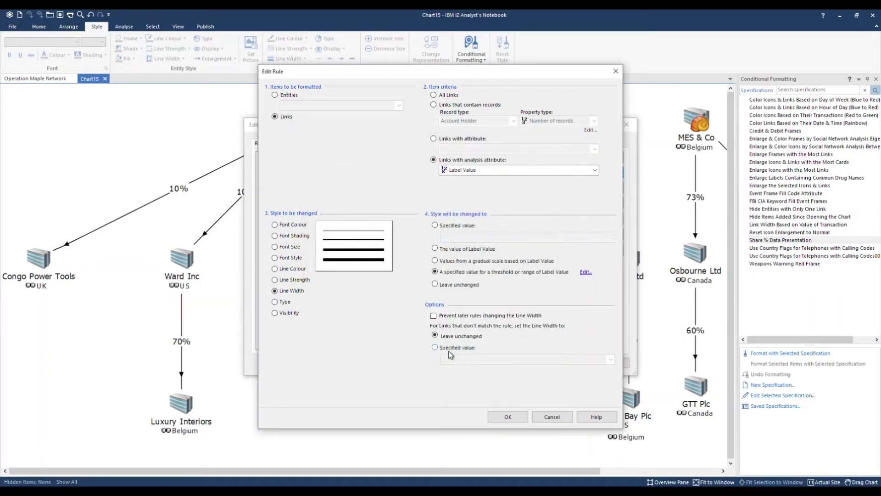
pyautogui.click(505, 420)
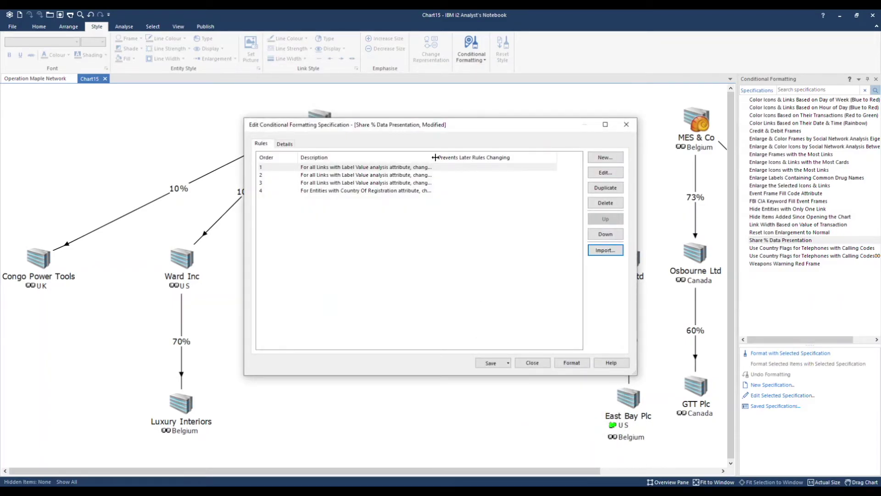
# - Widen the Description column and read the full descriptions of rules 2 to 4
pyautogui.moveTo(435, 157); pyautogui.dragTo(559, 158)
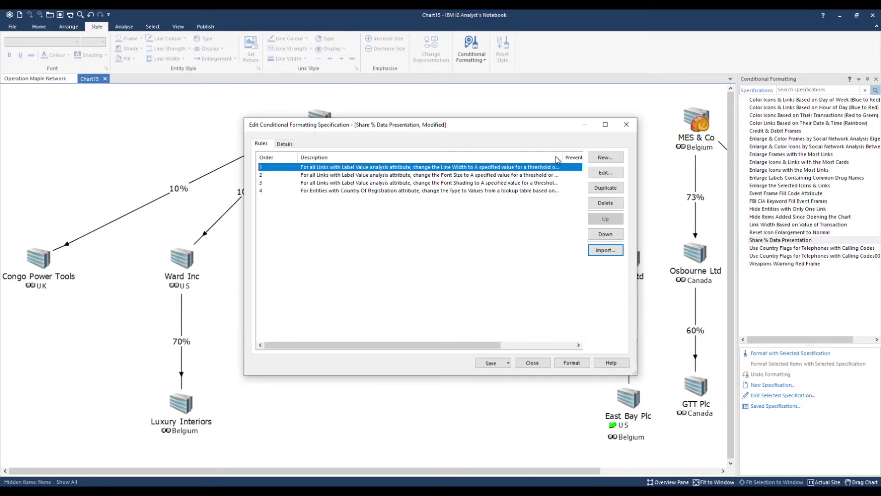
pyautogui.click(555, 175)
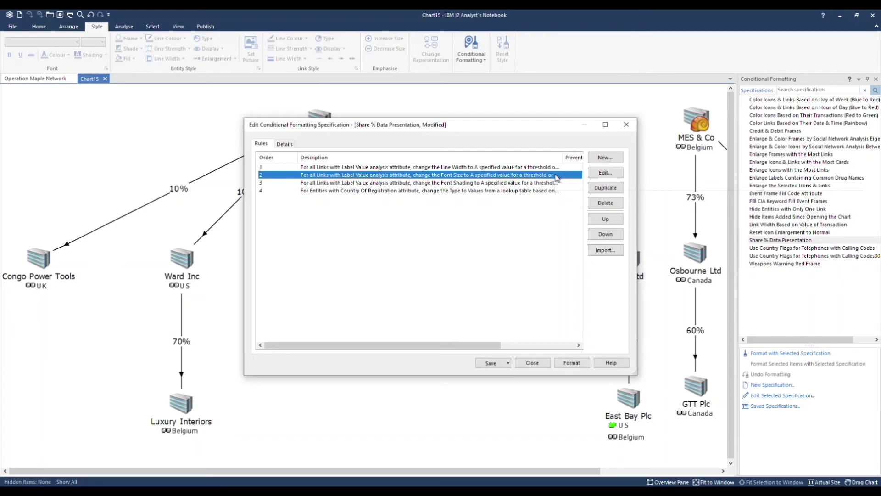
pyautogui.click(556, 182)
pyautogui.click(559, 191)
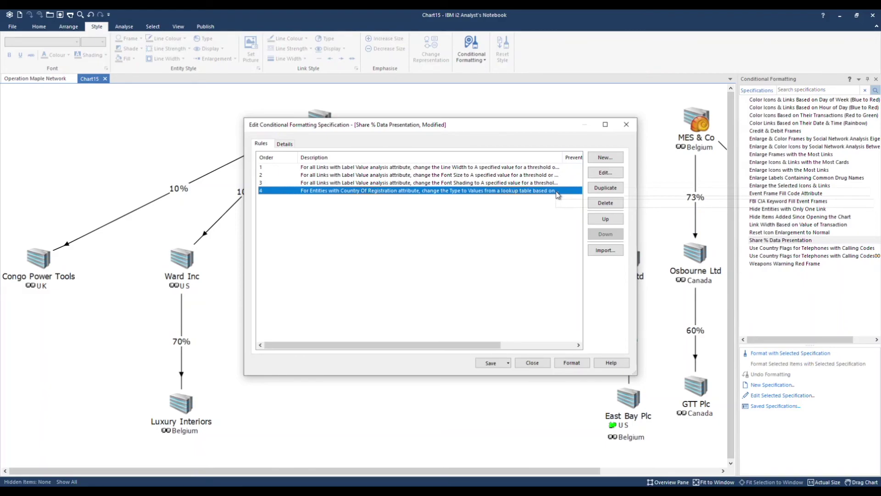
# - Apply the flag-icon and thick majority-link formatting, then close the editor unsaved and the pane
pyautogui.click(585, 365)
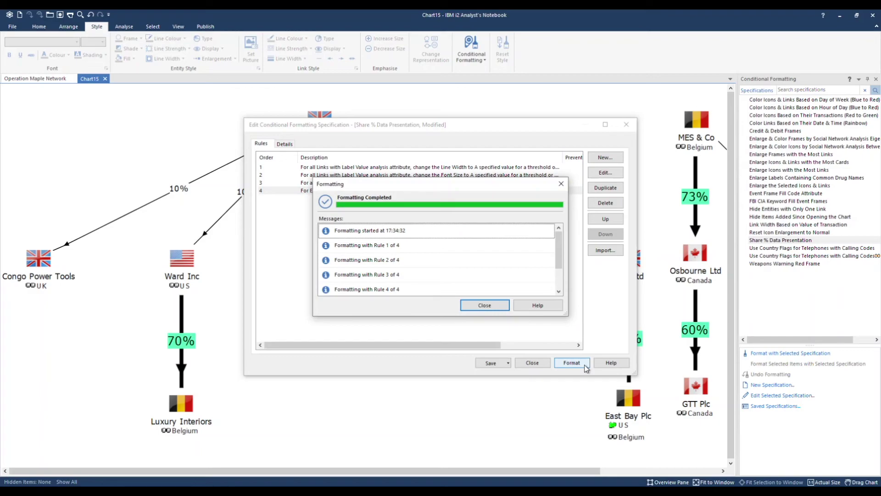
pyautogui.click(499, 307)
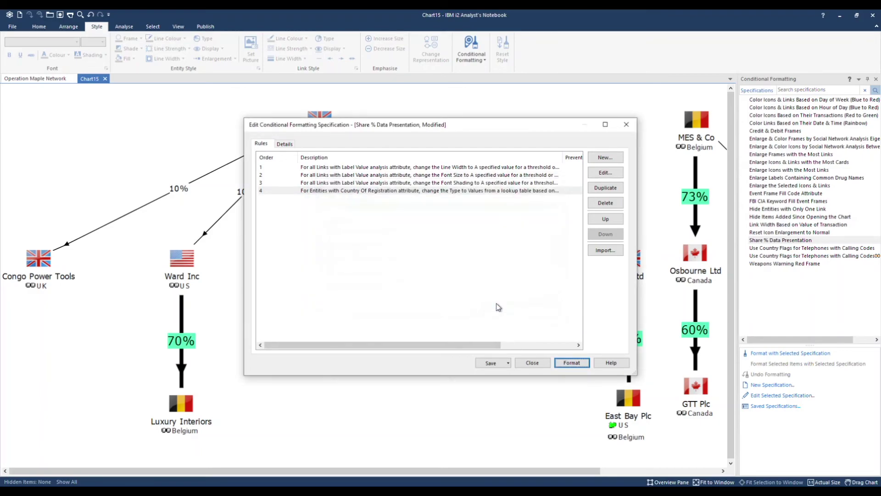
pyautogui.click(533, 363)
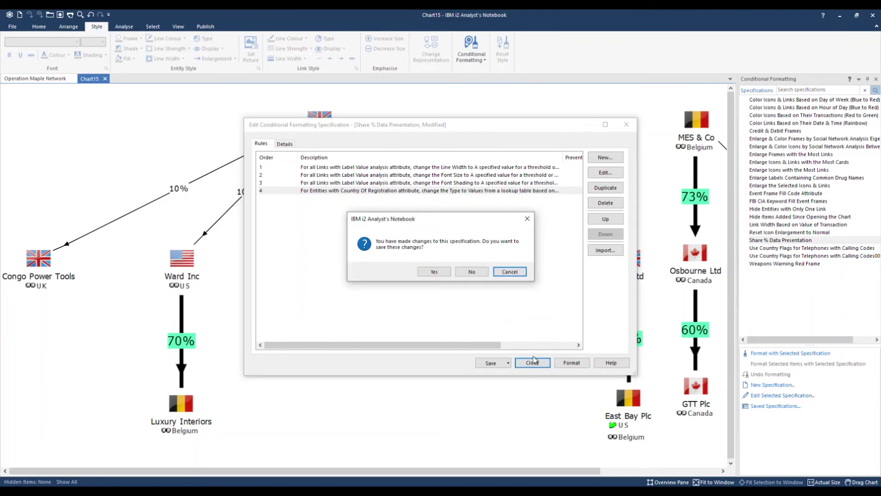
pyautogui.click(470, 275)
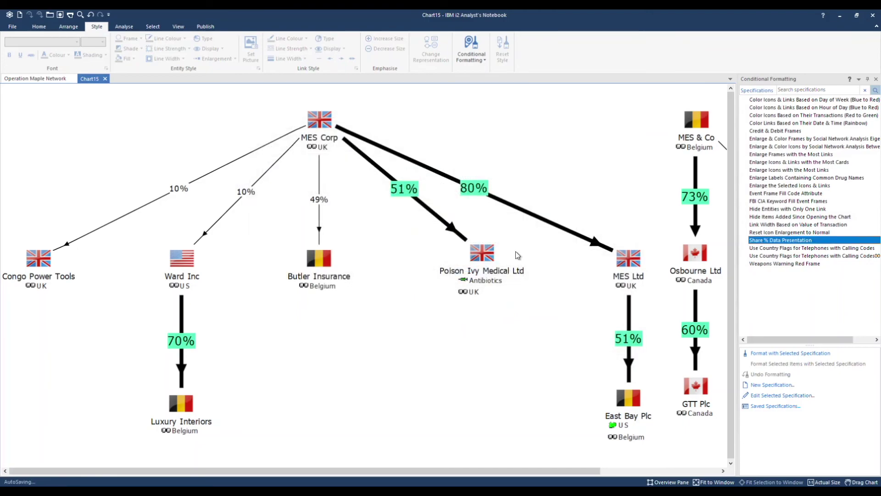
pyautogui.click(876, 80)
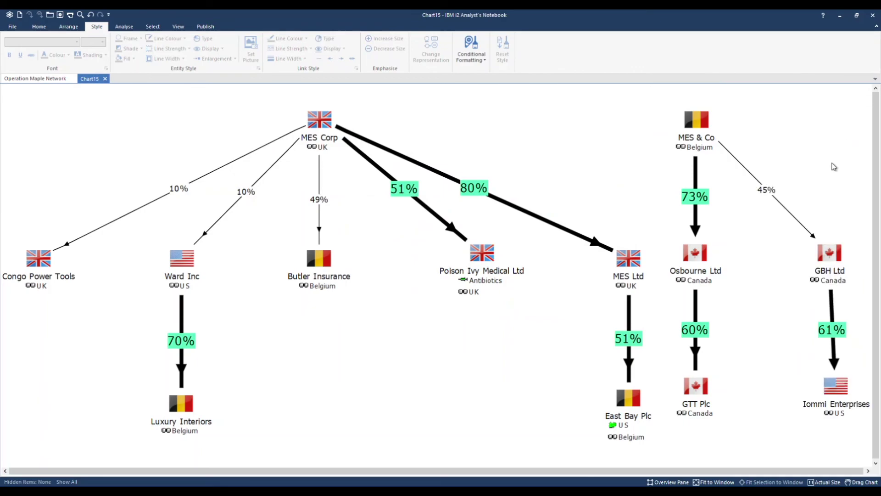